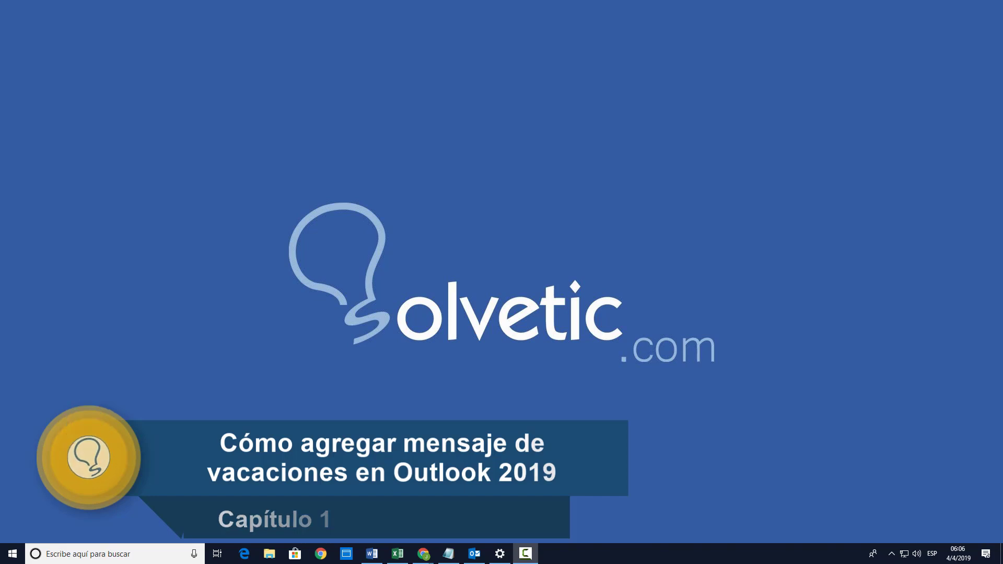
- Switch to Outlook and open the automatic replies settings for the account
left_click(475, 554)
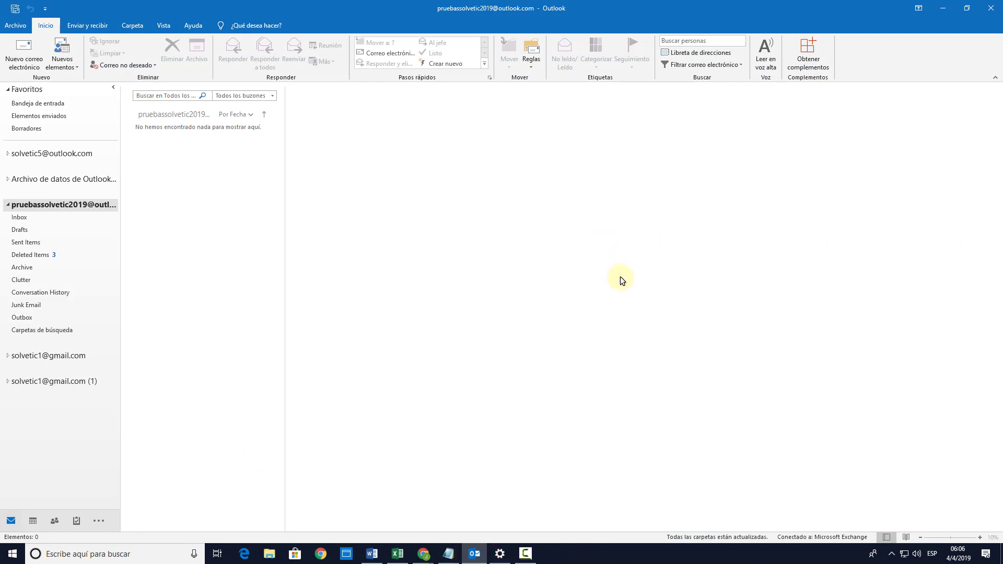
left_click(17, 24)
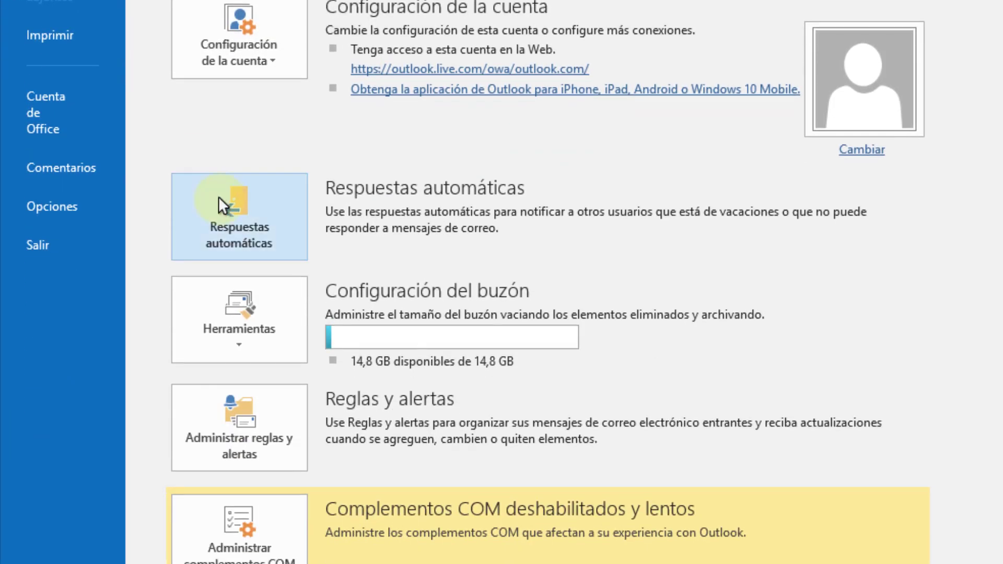
left_click(243, 212)
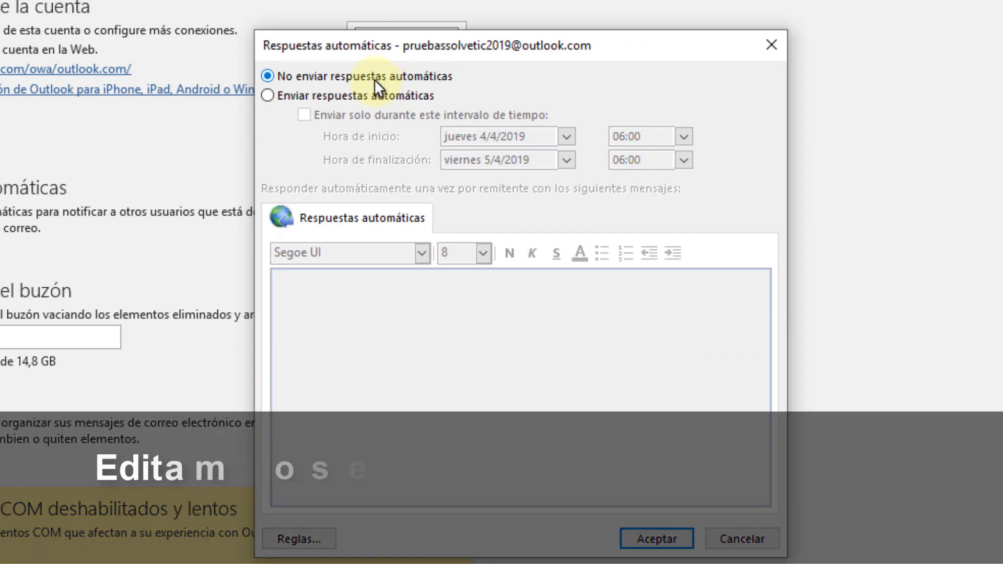
- Enable automatic replies and write the message "Hola, estoy de vacaciones, volvere pronto...." signed "Solvetic" on a separate line
left_click(373, 95)
left_click(364, 282)
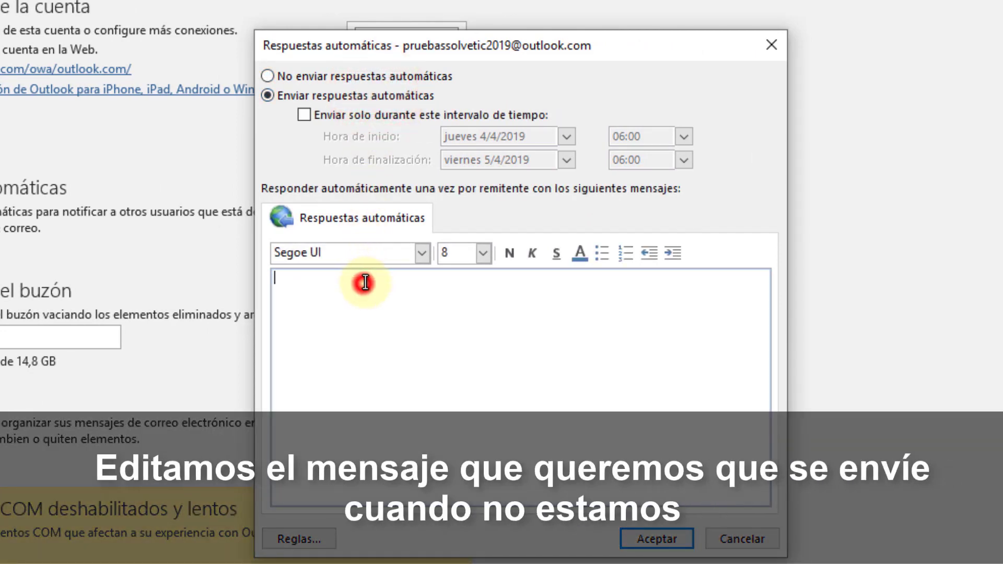
type("Hola, estoy de vacaciones, volvere pronto....")
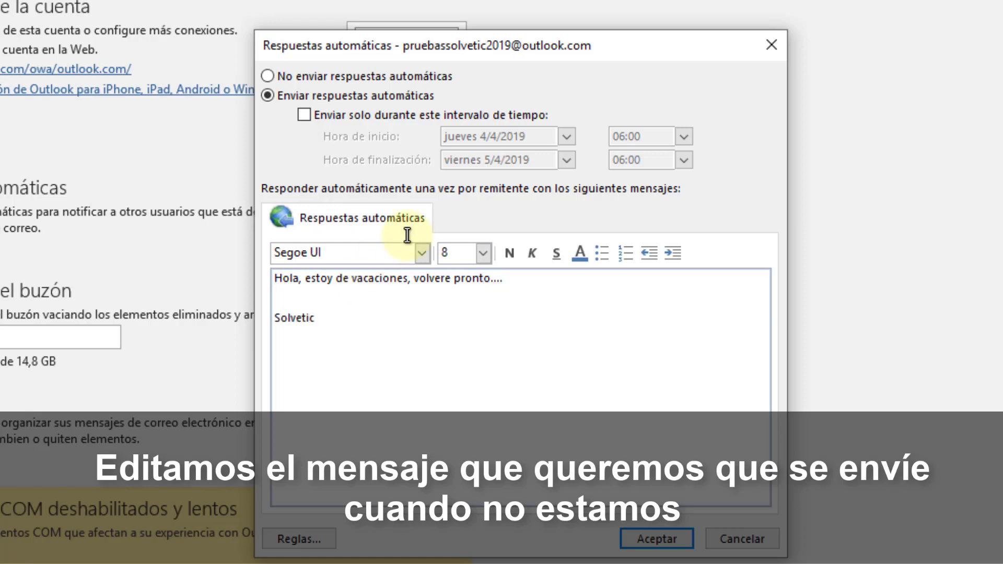
- Format the whole reply message in Microsoft Sans Serif at size 18
left_click_drag(348, 334, 260, 281)
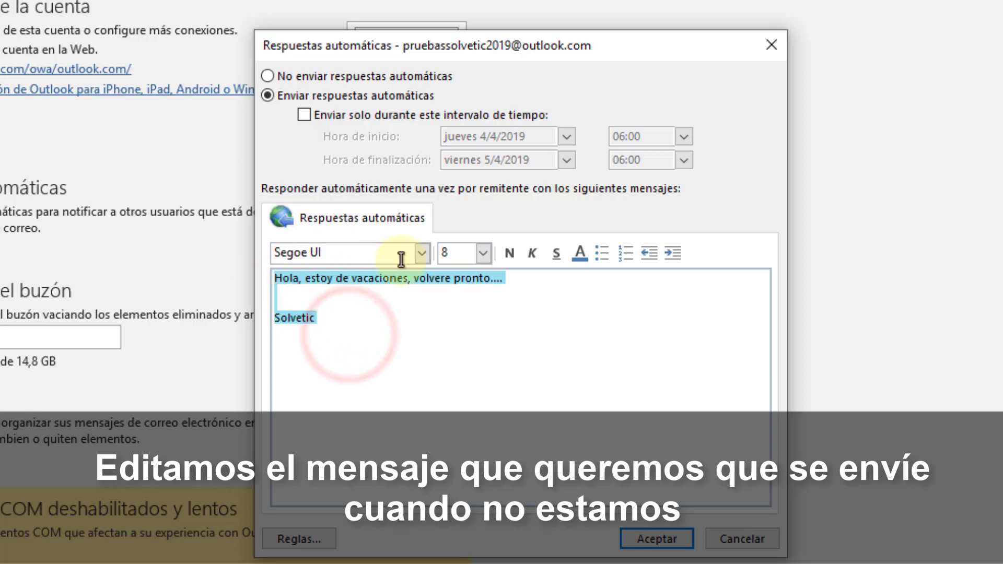
left_click(423, 253)
scroll(365, 371, "up", 3)
scroll(364, 371, "up", 8)
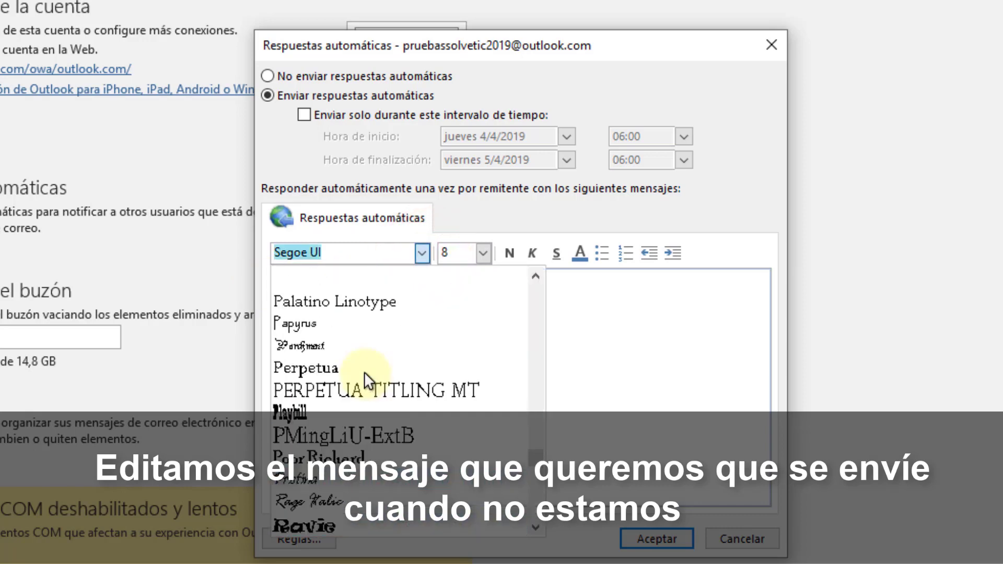
scroll(365, 372, "up", 2)
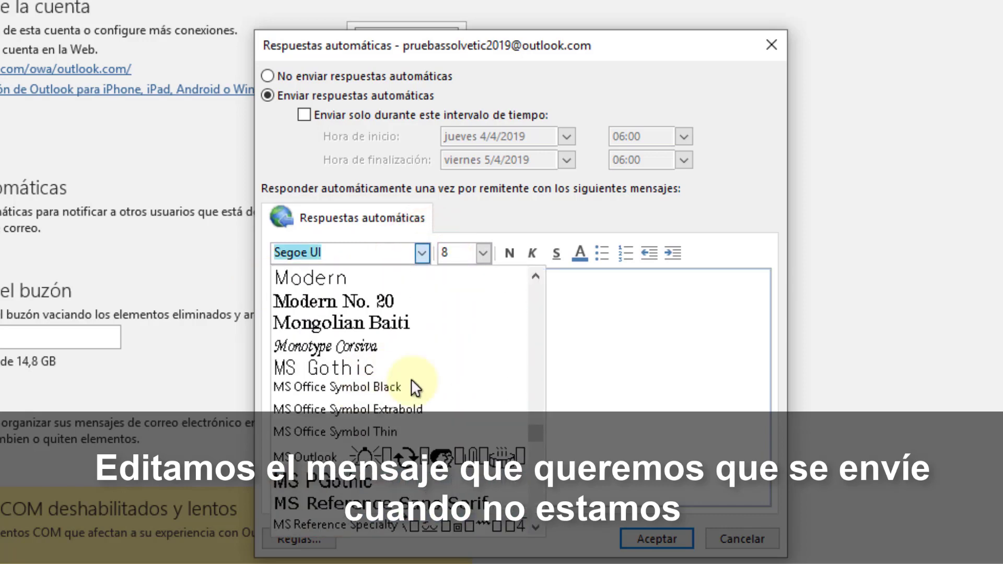
scroll(483, 380, "up", 4)
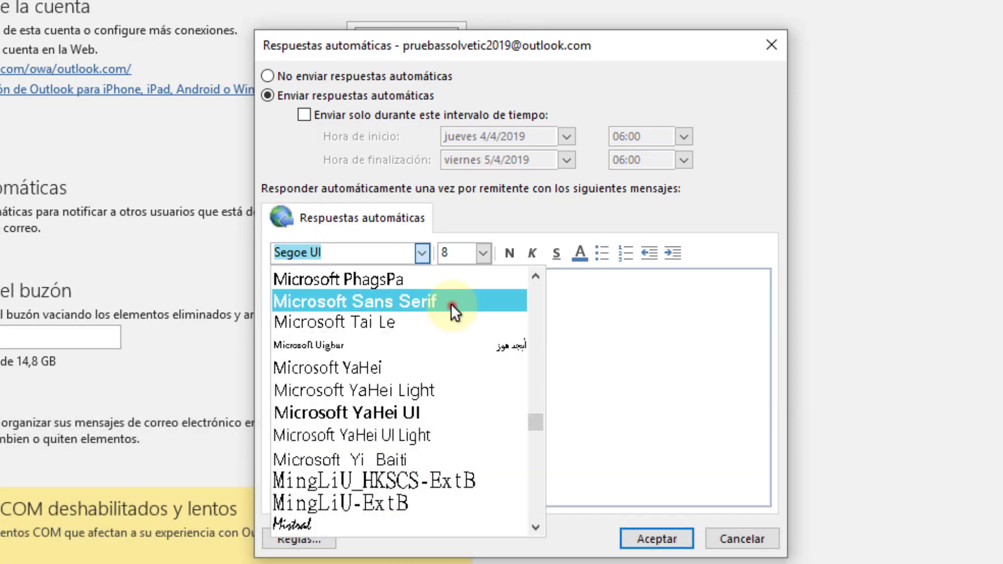
left_click(450, 302)
left_click(480, 253)
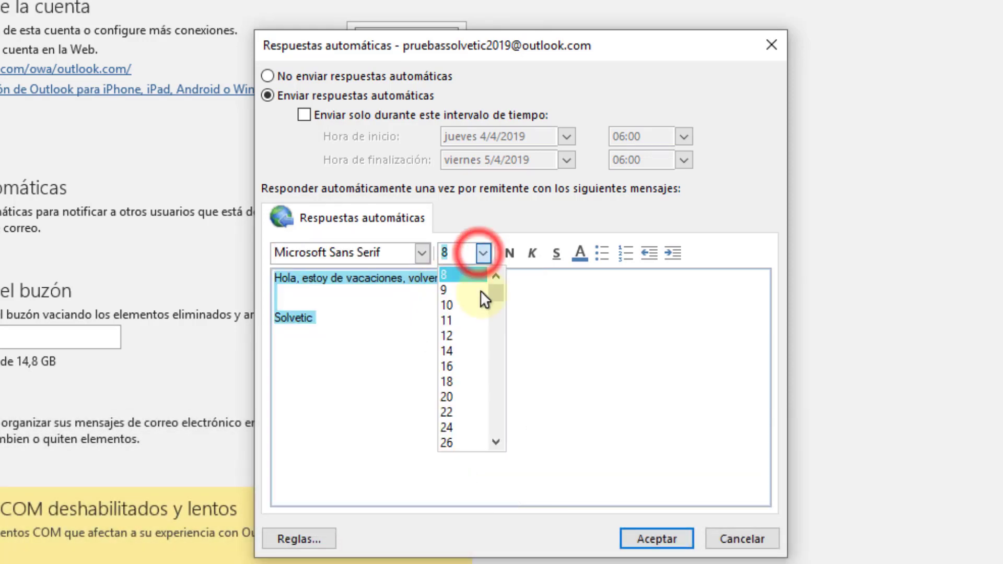
left_click(461, 377)
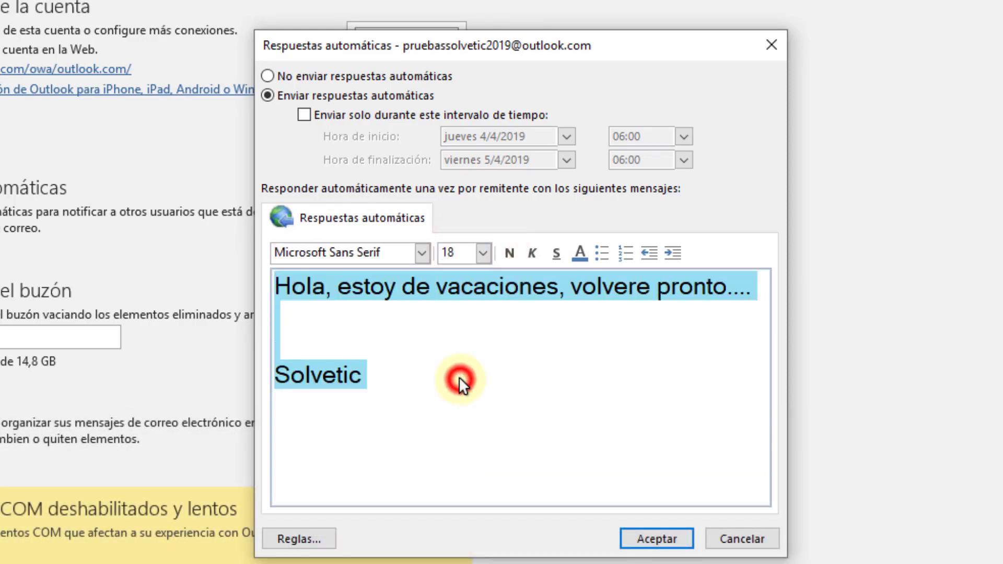
- Try bright green as the reply message's text colour and set it back to black
left_click(580, 254)
left_click(669, 328)
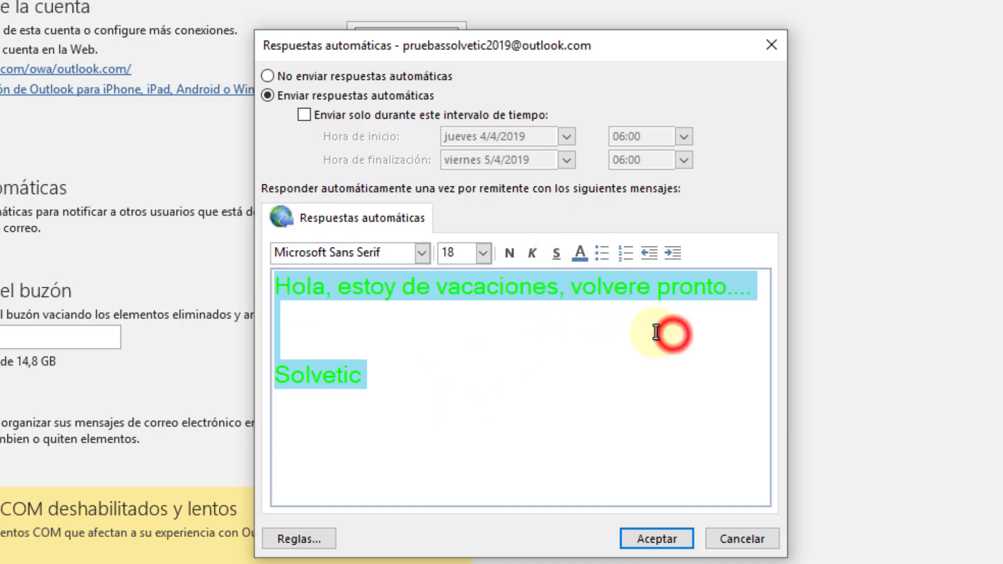
left_click(580, 255)
left_click(595, 283)
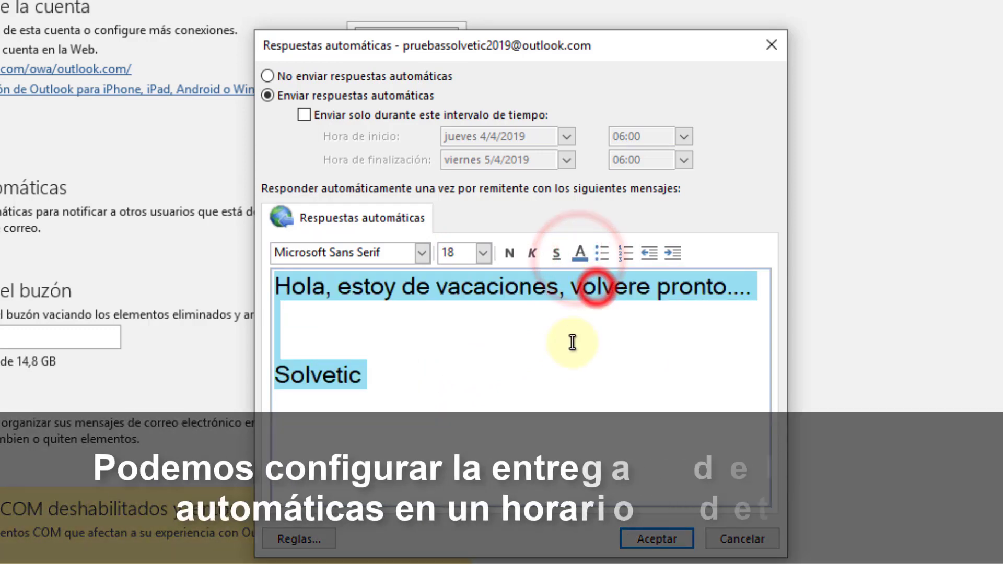
left_click(556, 376)
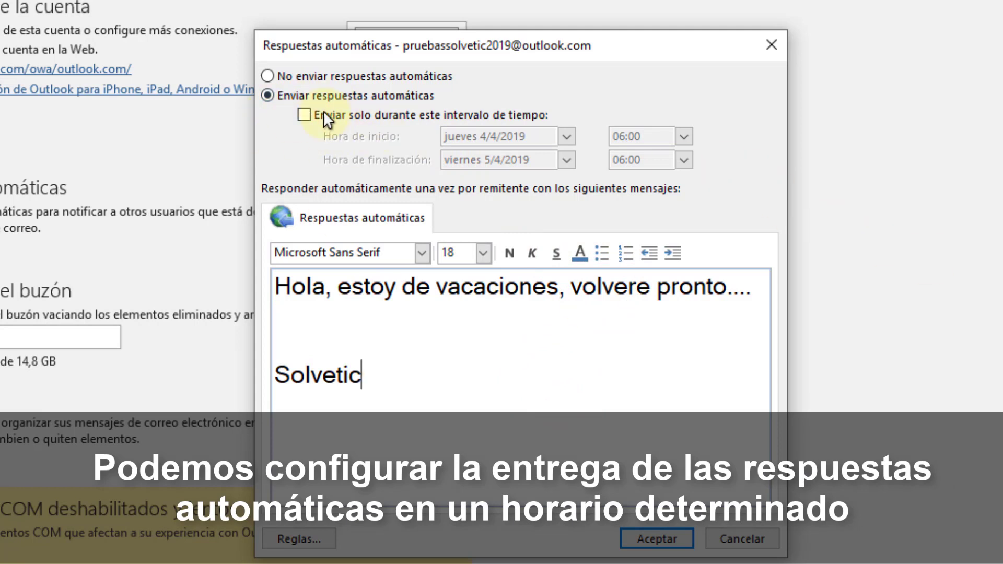
- Try restricting the replies to an interval starting on 12/4/2019 and ending at 08:30, and remove the time restriction
left_click(307, 113)
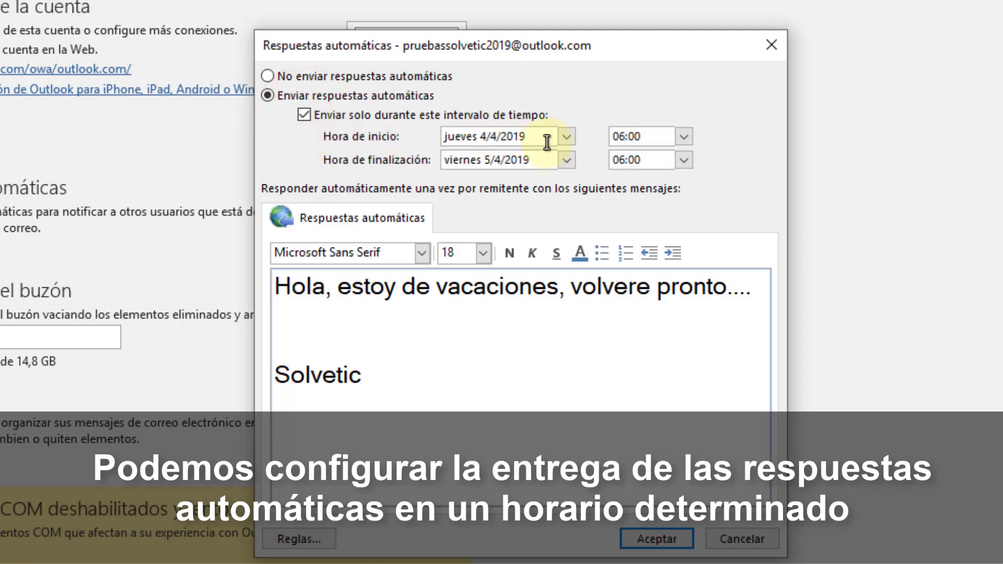
left_click(567, 137)
left_click(538, 223)
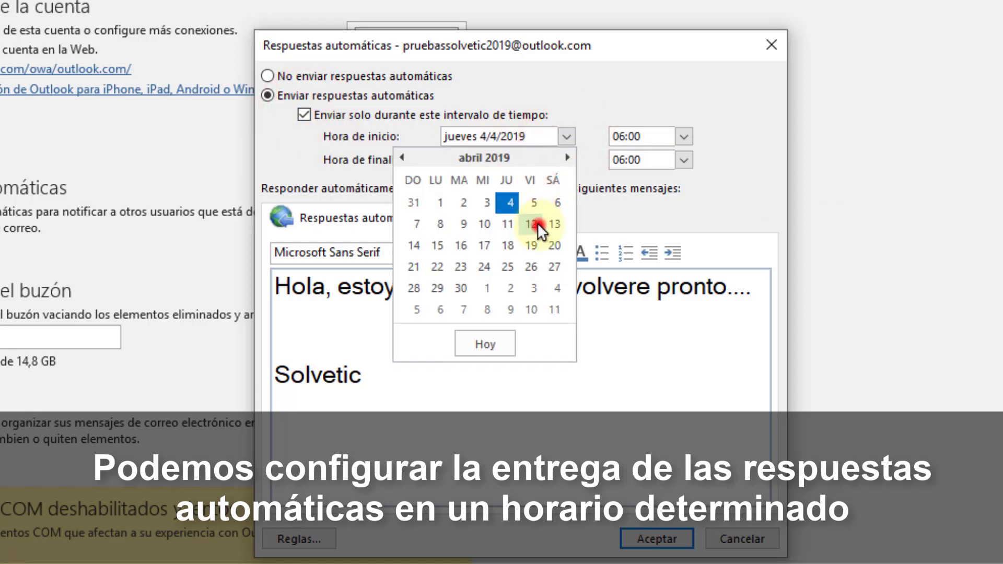
left_click(683, 160)
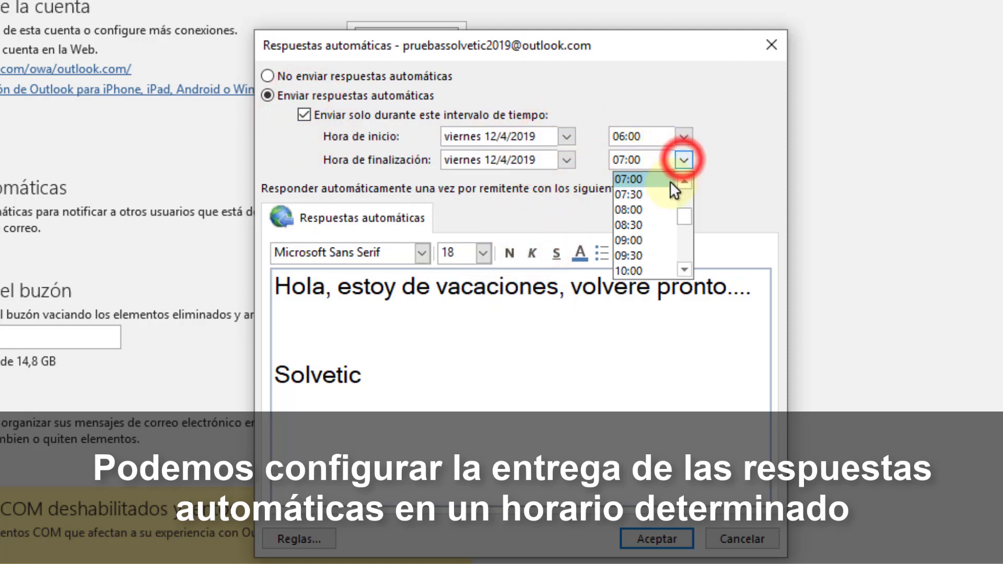
left_click(650, 224)
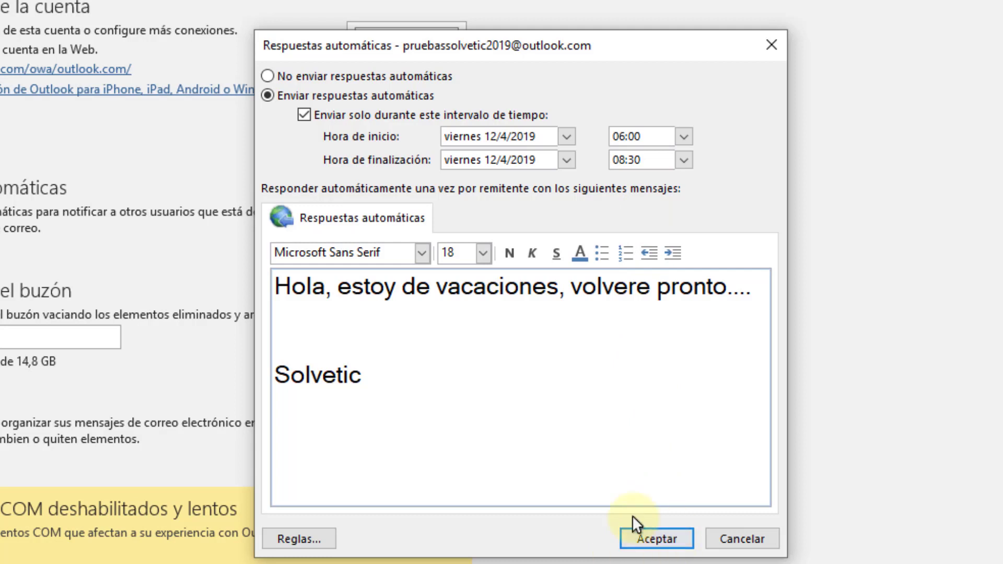
left_click(307, 115)
- Save the automatic reply settings and deactivate the automatic replies from the account information page
left_click(656, 536)
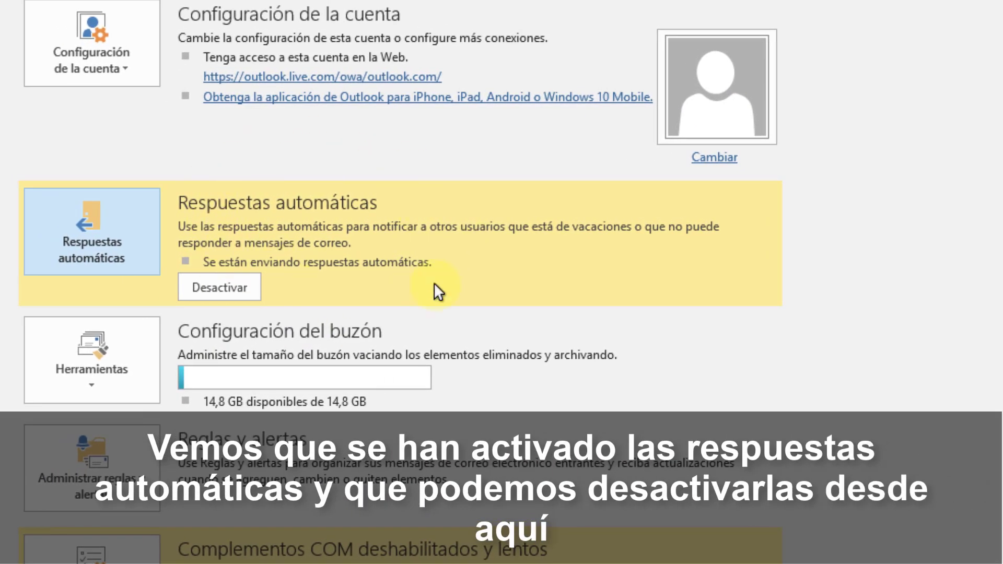
left_click(228, 281)
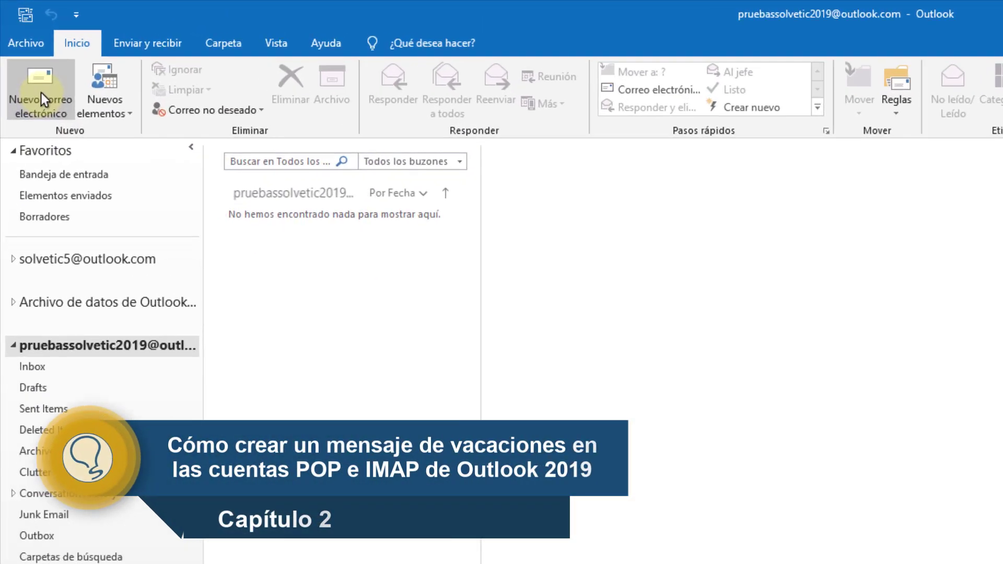
- Create a new email with the body "Hola, estoy de vacaciones, estaré en contacto lo mas pronto posible..." signed "Solvetic"
left_click(47, 103)
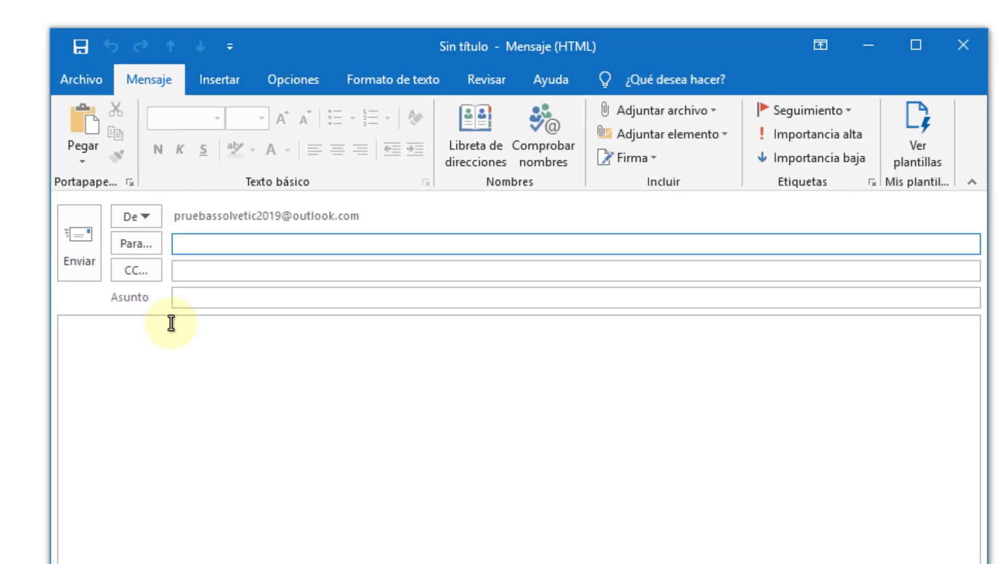
left_click(168, 344)
type("Hola,")
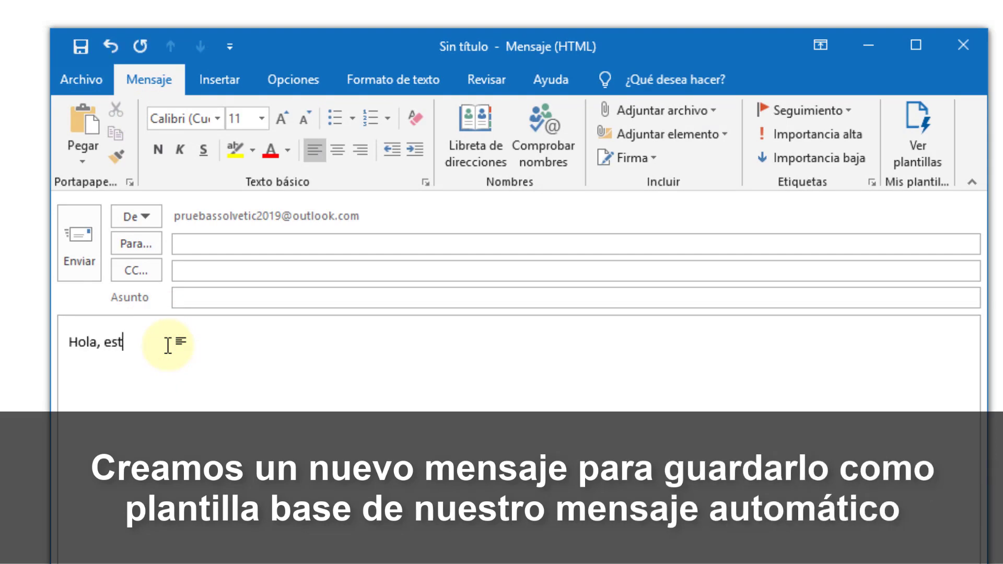
type(" estoy de vacaciones, estaré en contacto lo mas pr")
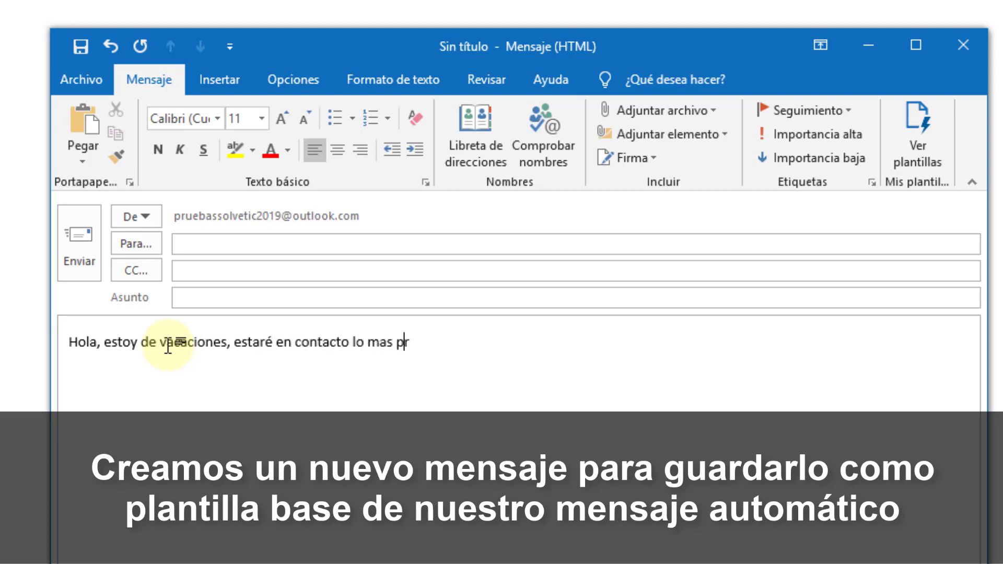
type("osible...")
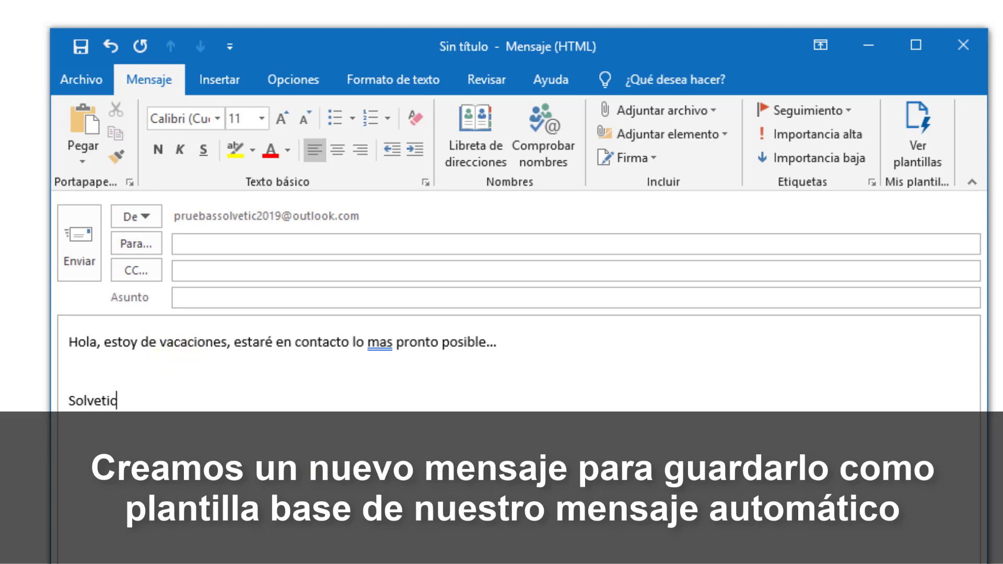
- Save the message as an Outlook template (Plantilla de Outlook) named Solvetic and close the message without saving changes
left_click(97, 78)
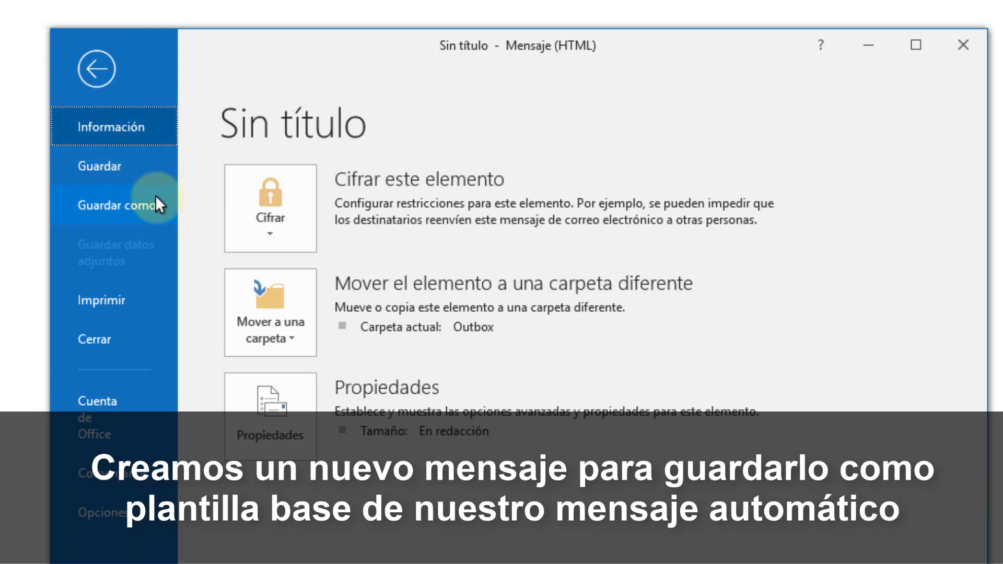
left_click(111, 204)
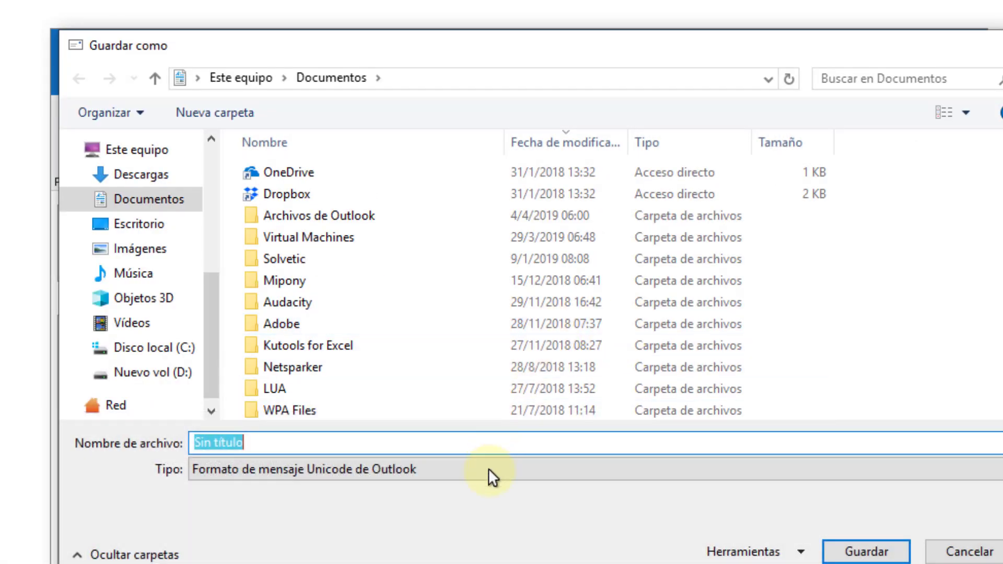
left_click(487, 471)
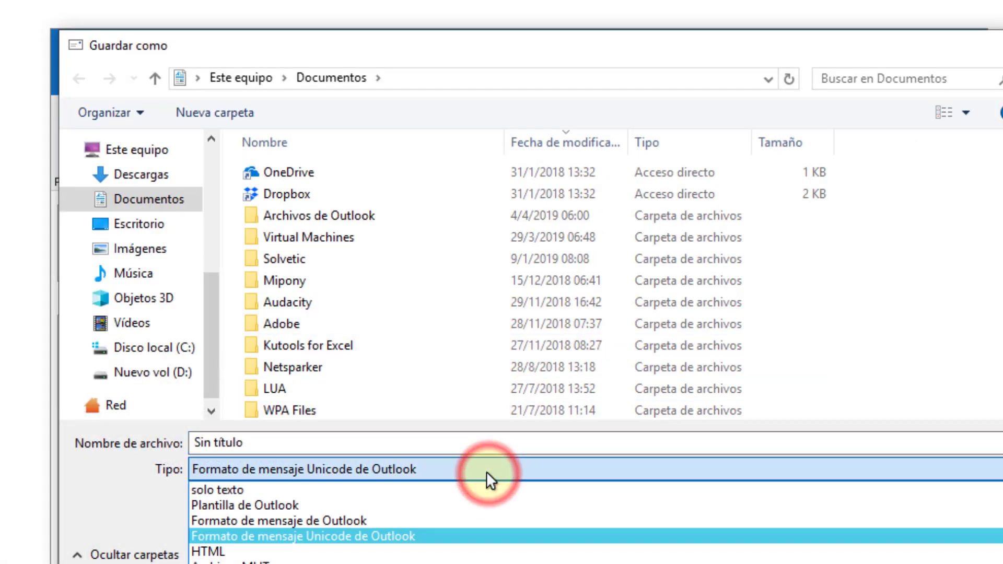
left_click(479, 502)
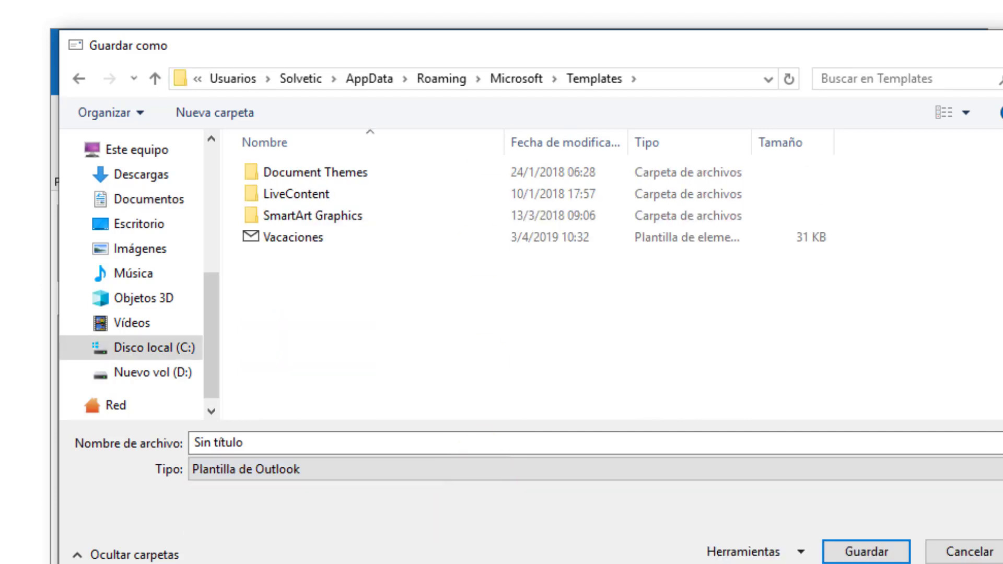
left_click(337, 444)
type("Solvetic")
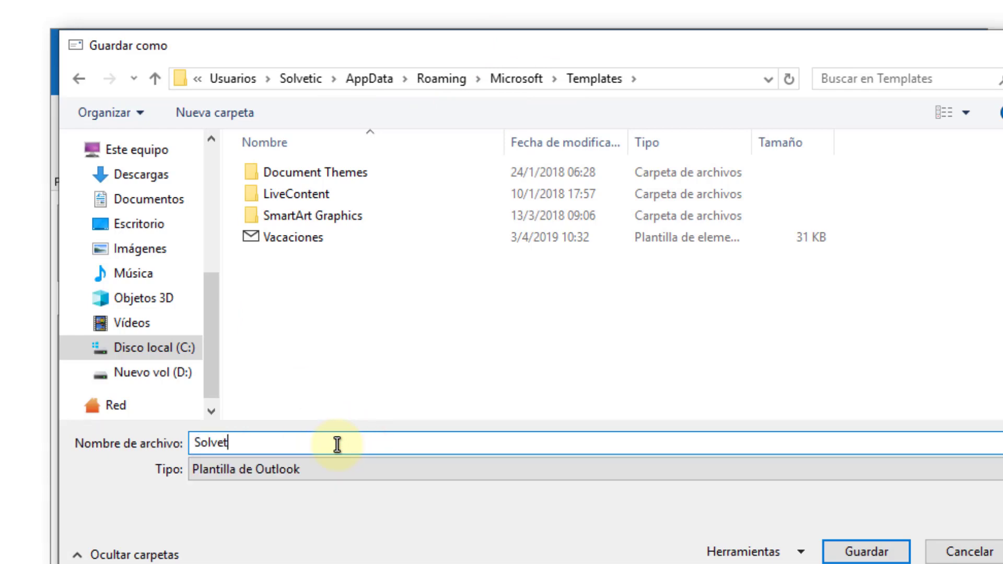
left_click(862, 548)
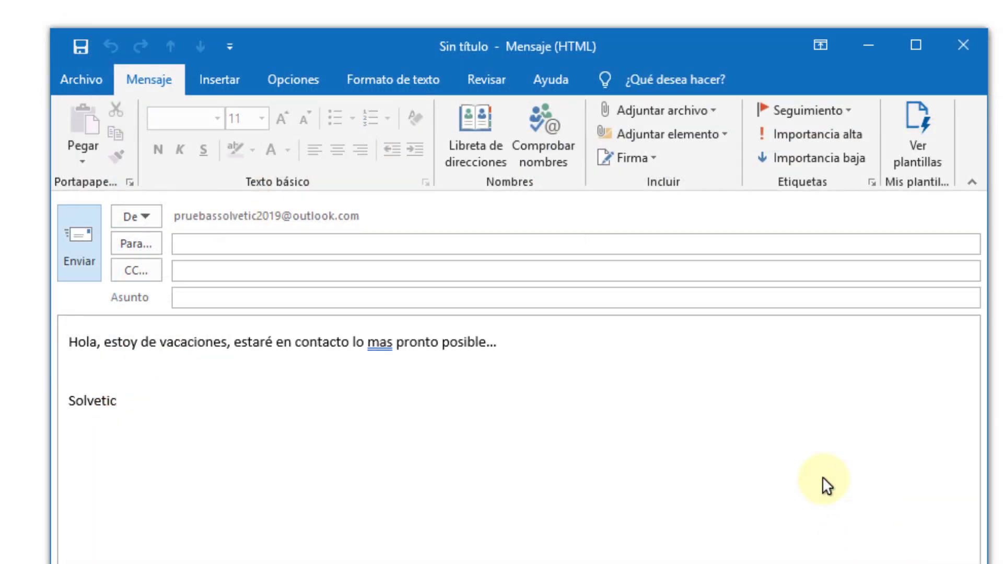
left_click(981, 48)
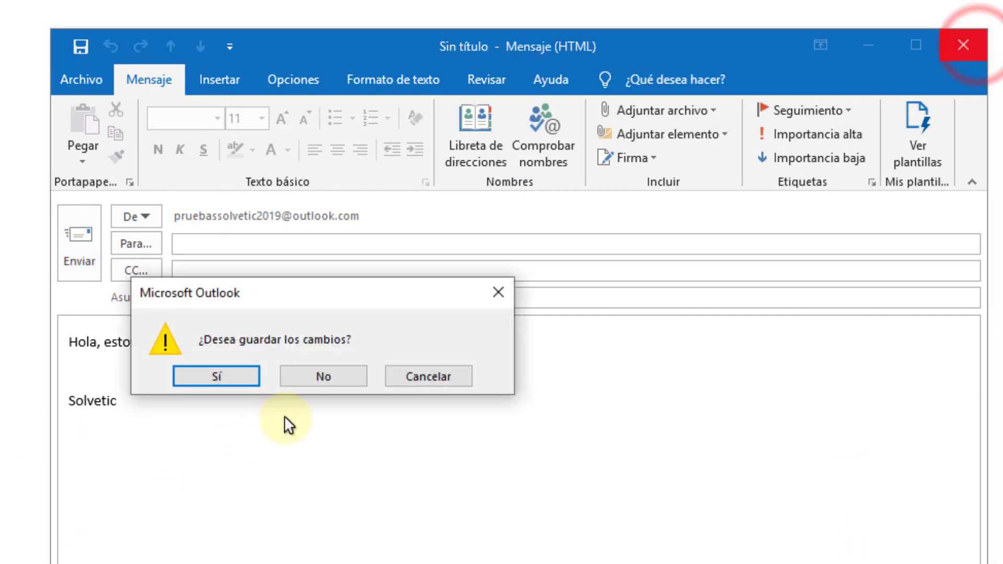
left_click(325, 376)
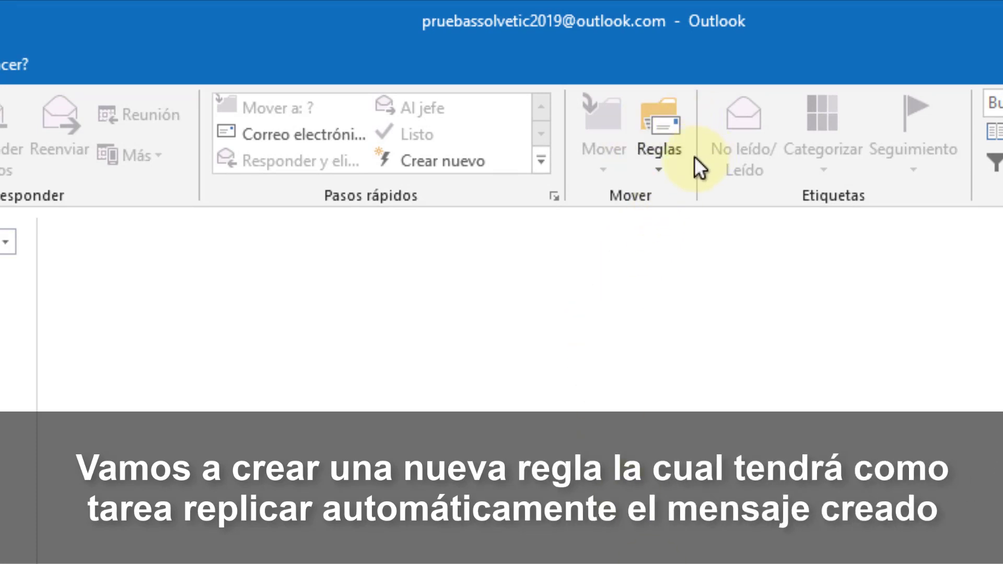
- Start a new blank rule for received messages (Aplicar regla a los mensajes que reciba) with the condition "enviado a mí solamente"
left_click(658, 166)
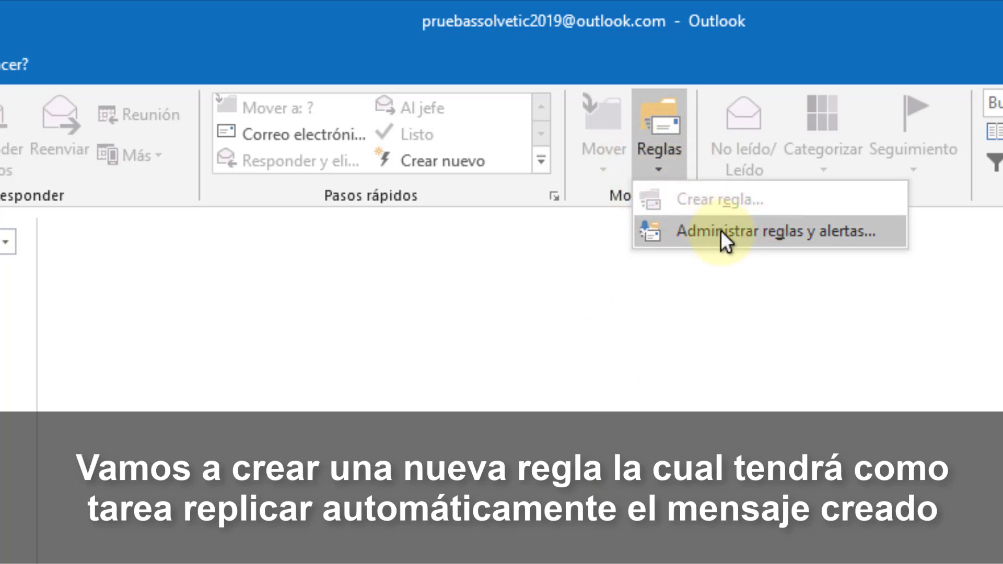
left_click(779, 233)
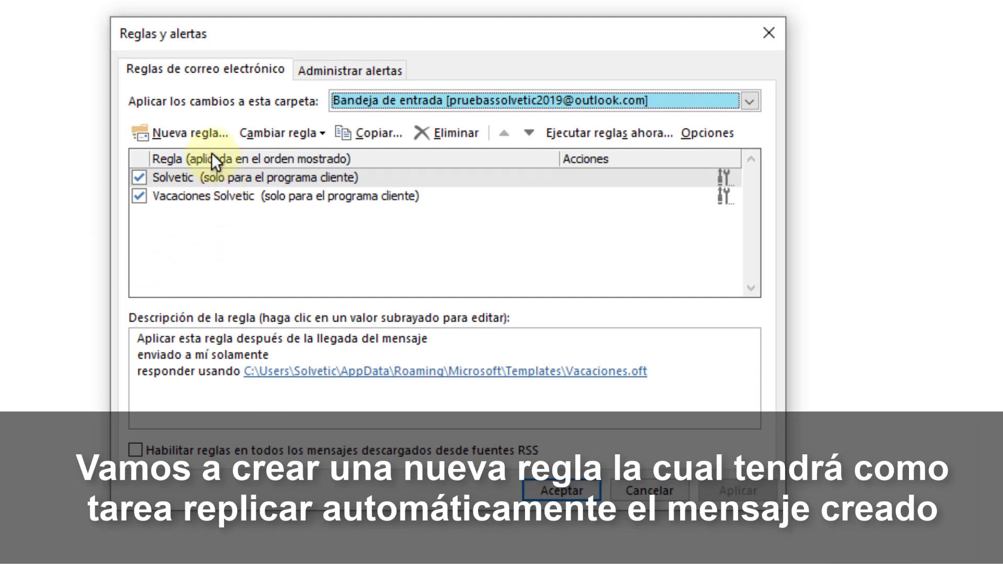
left_click(173, 133)
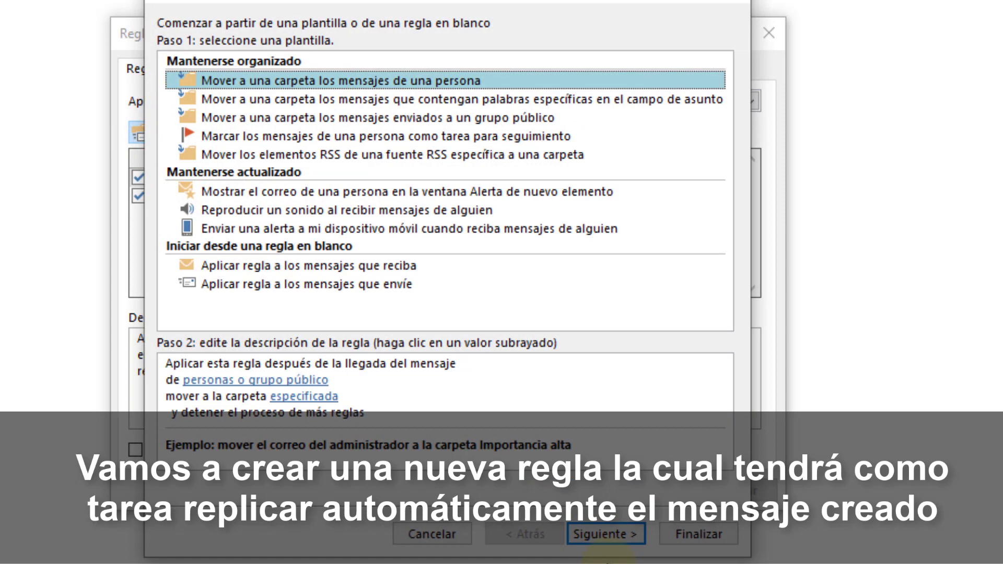
left_click(402, 268)
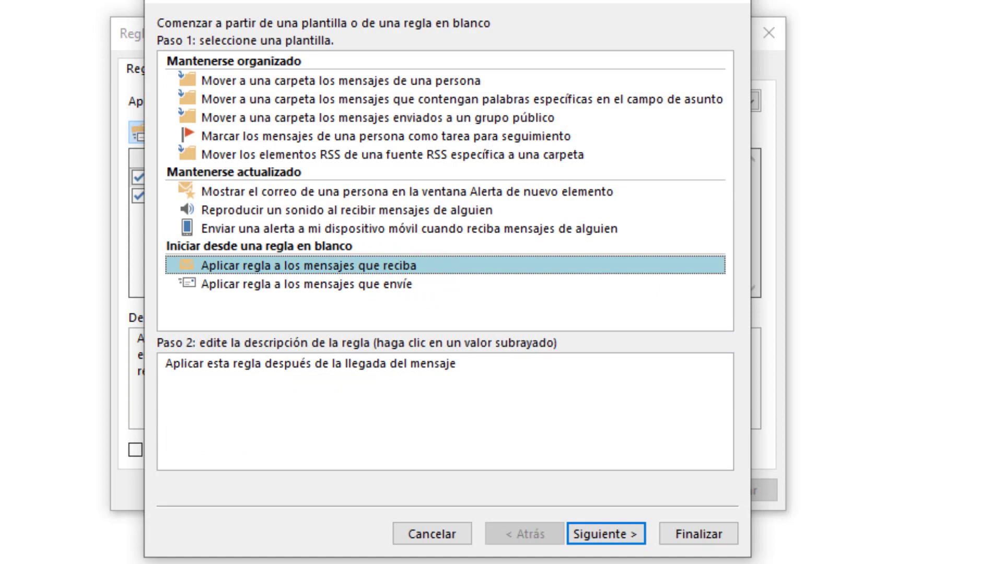
left_click(613, 531)
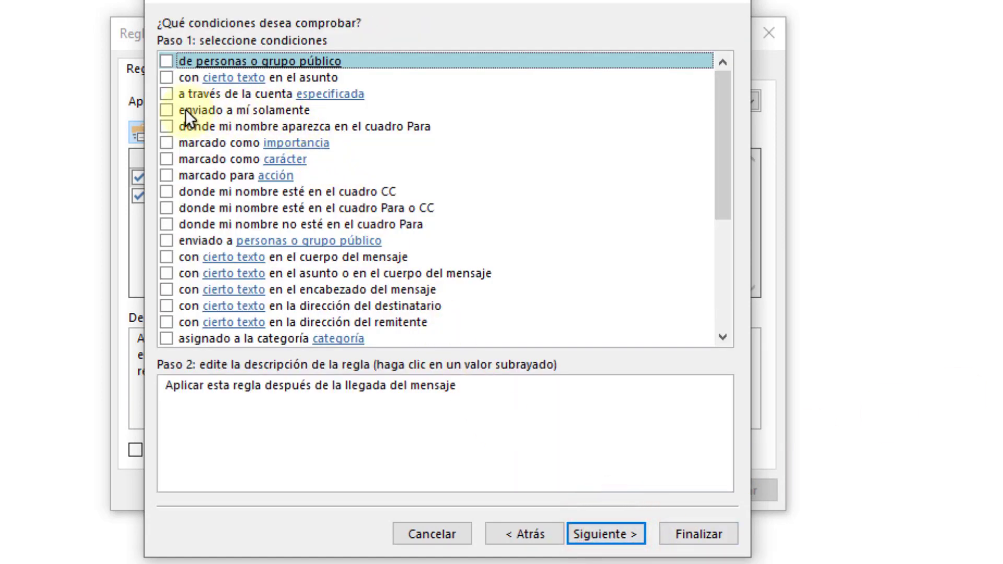
left_click(170, 110)
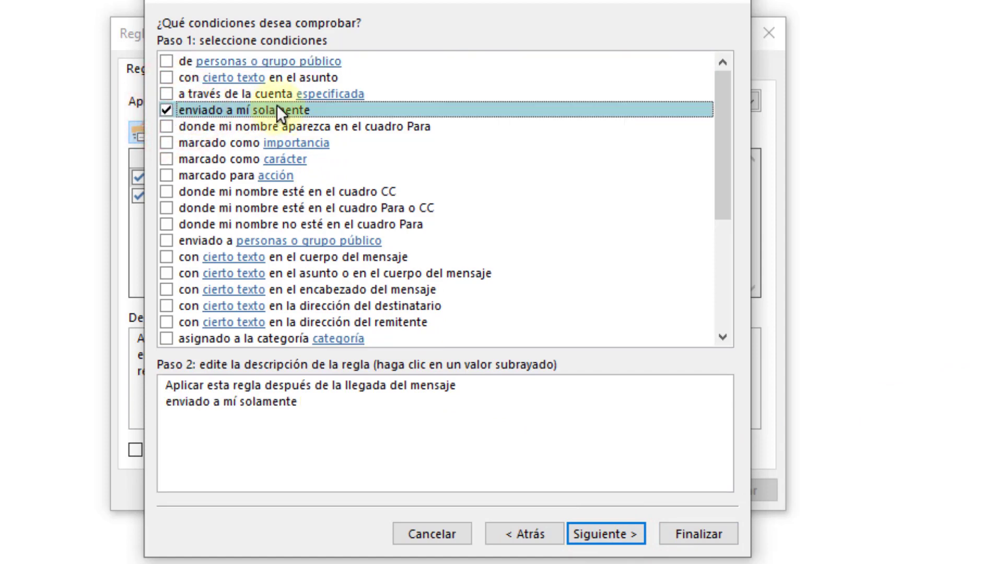
left_click(602, 534)
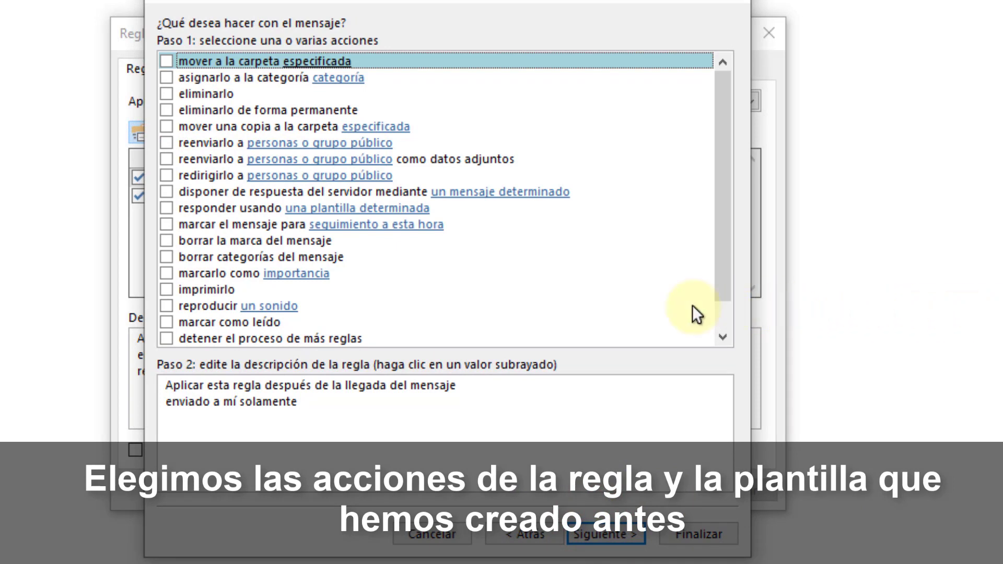
- Set the rule's action to reply using a specific template, choosing Solvetic from the user templates in the file system
left_click(167, 206)
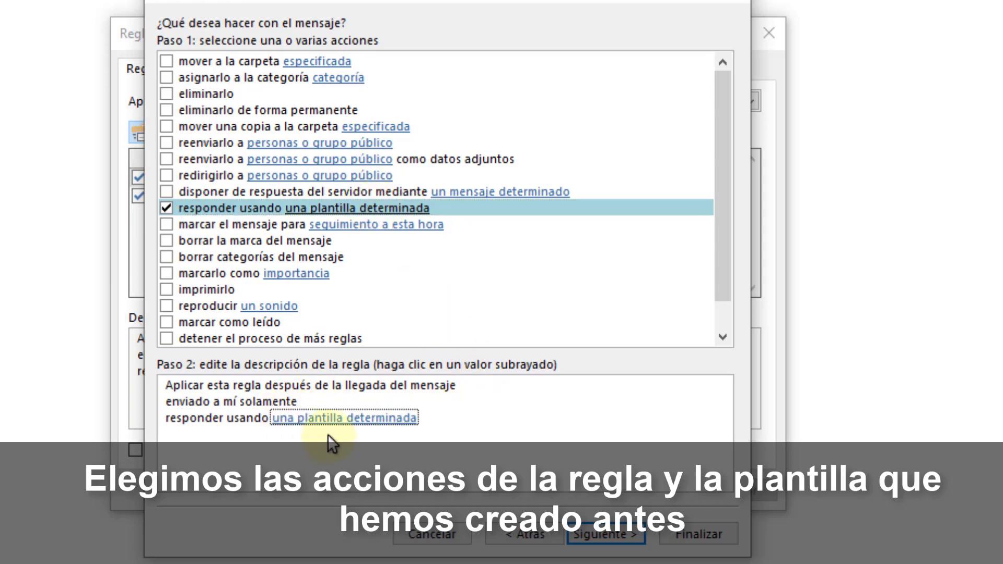
left_click(335, 418)
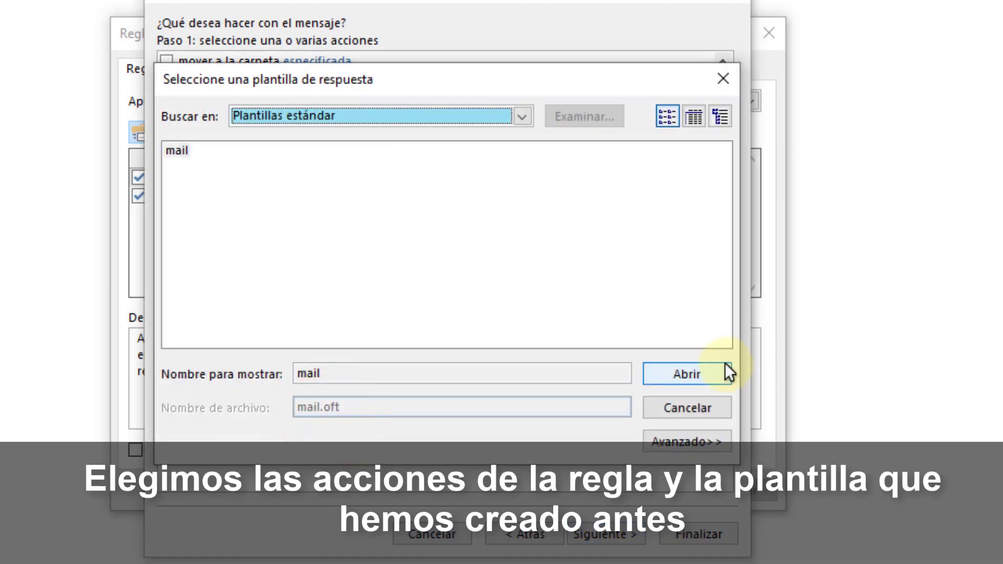
left_click(523, 117)
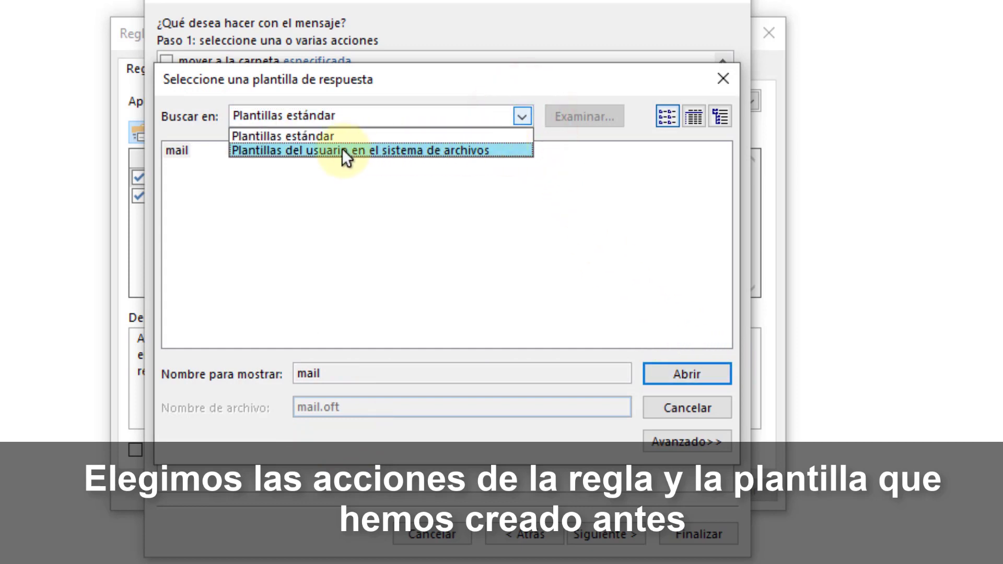
left_click(359, 151)
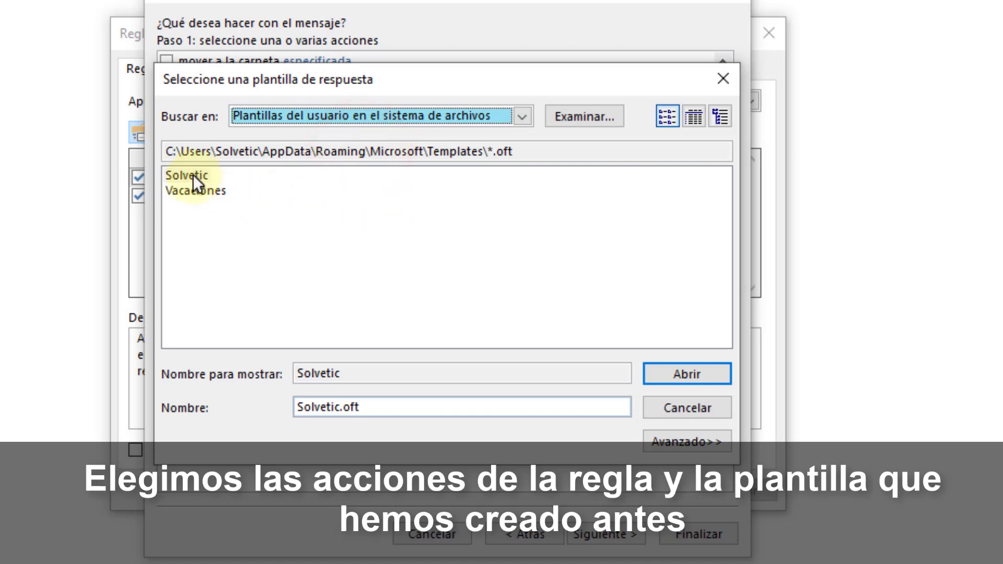
left_click(184, 176)
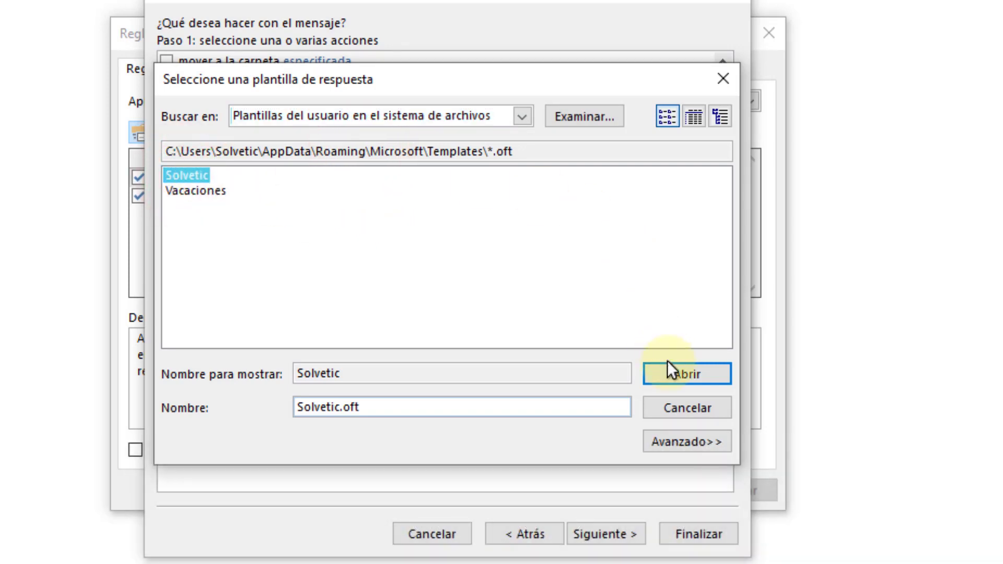
left_click(677, 372)
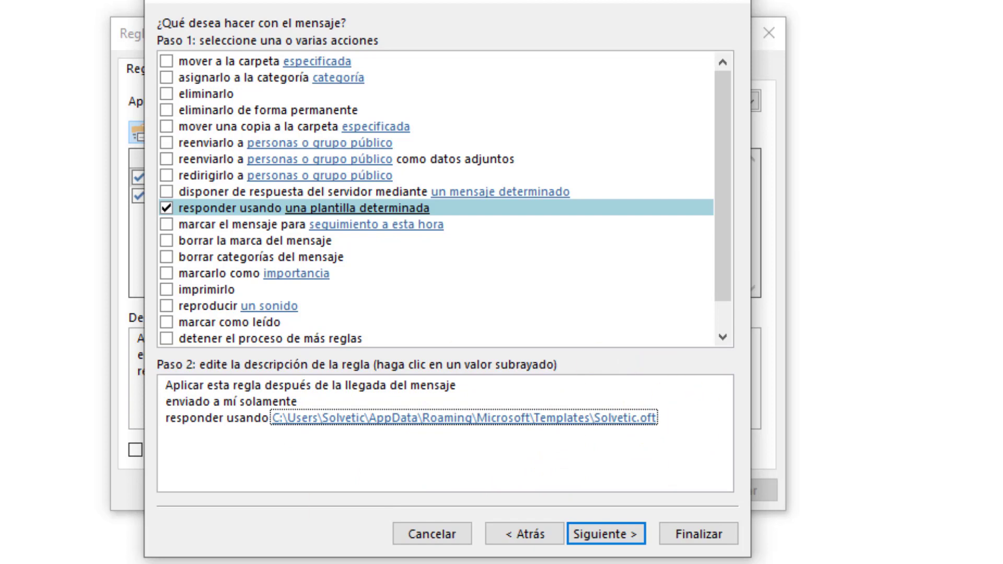
left_click(600, 527)
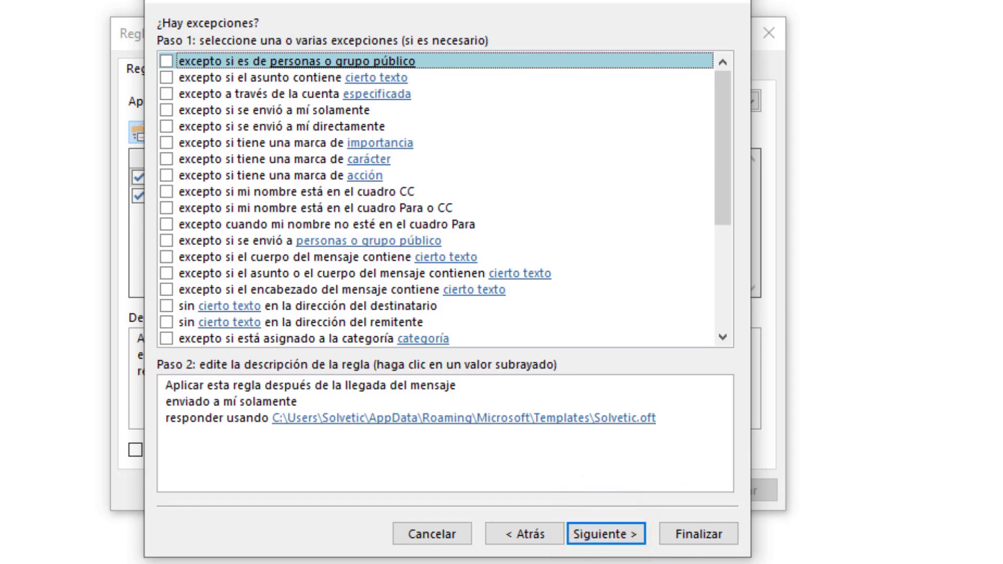
- Leave the rule without exceptions, name it Solvetic, and finish creating it
left_click(621, 528)
left_click(303, 95)
key("ctrl+a")
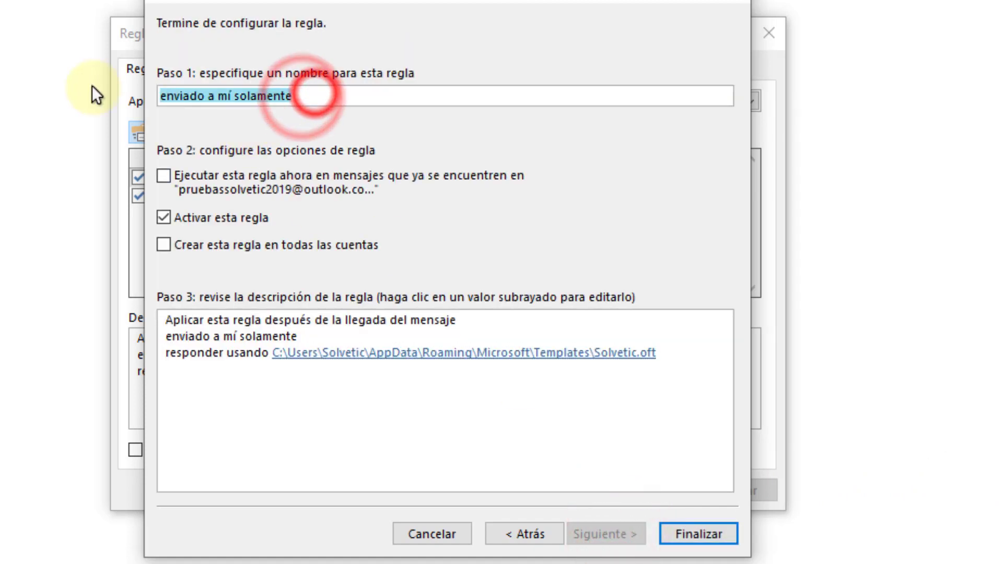
type("Solvetic")
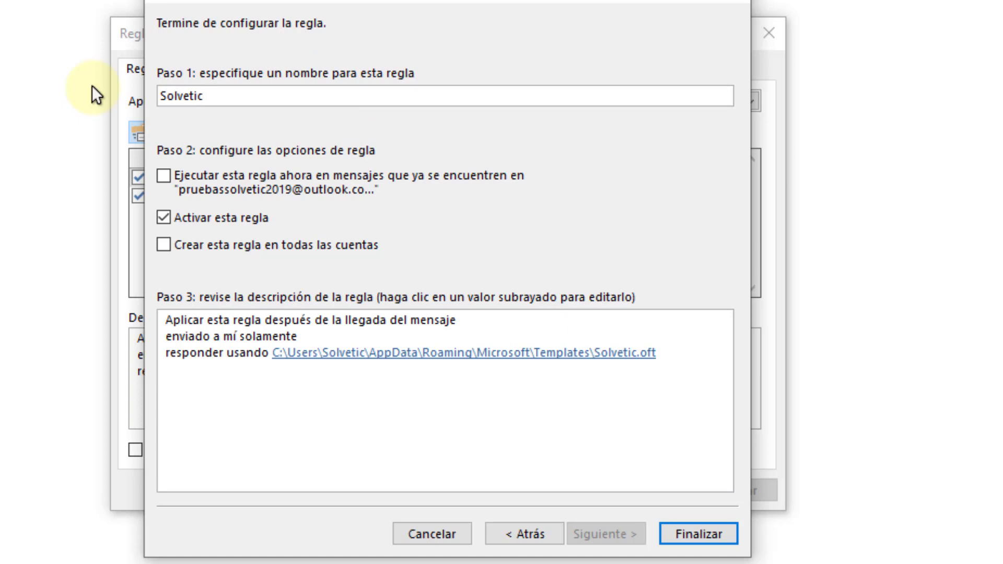
left_click(688, 529)
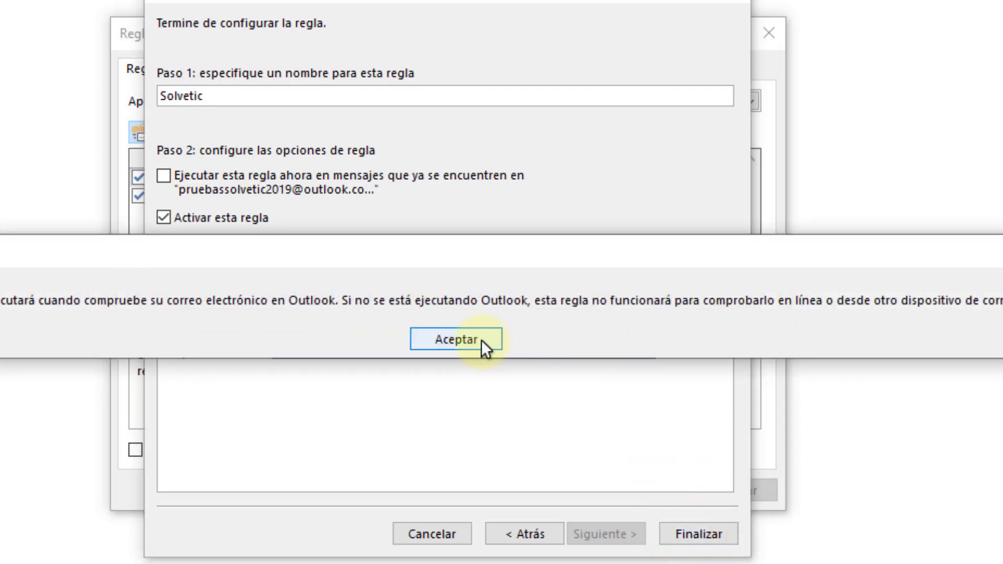
left_click(477, 339)
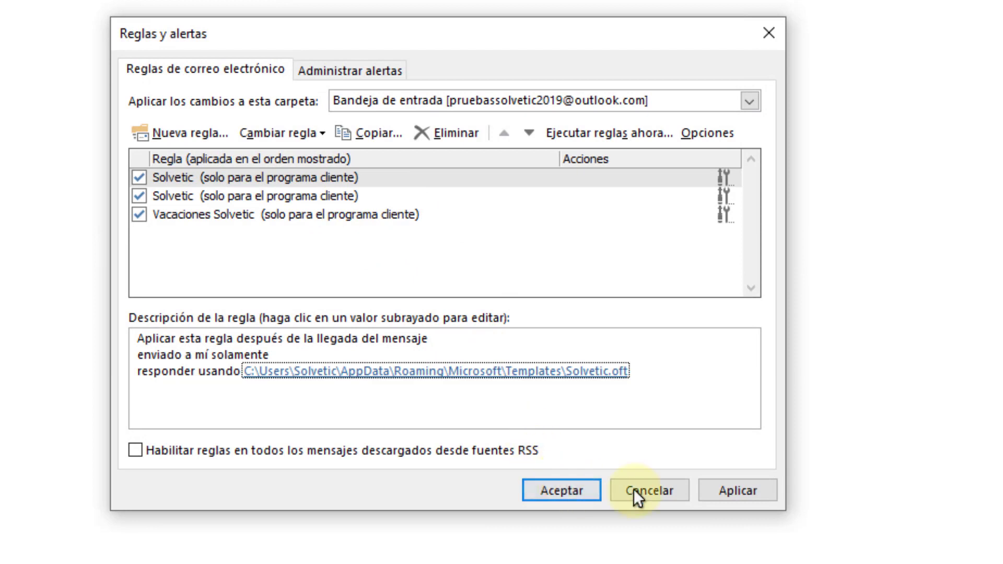
- Apply the rule changes to the inbox and close the rules and alerts dialog
left_click(733, 489)
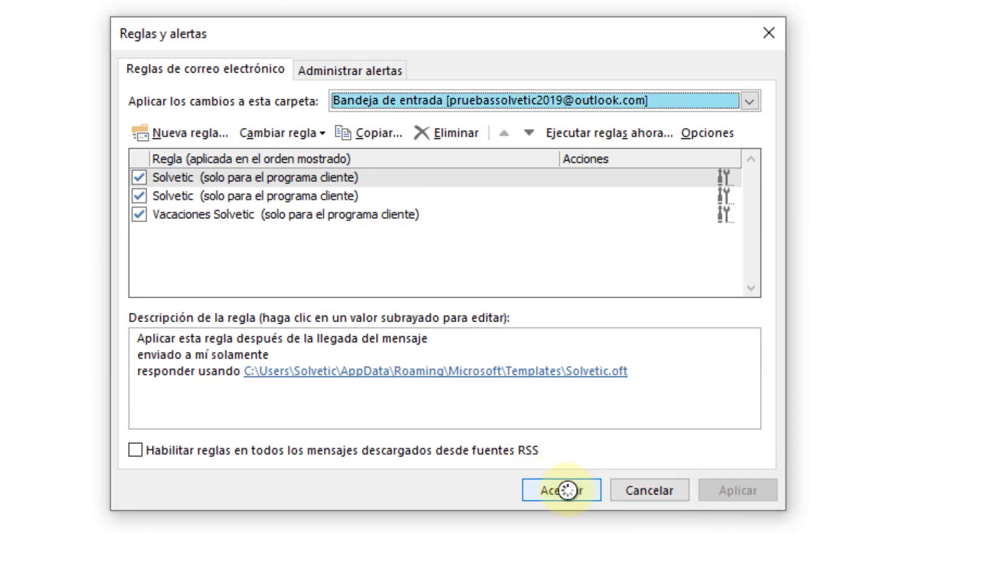
left_click(566, 490)
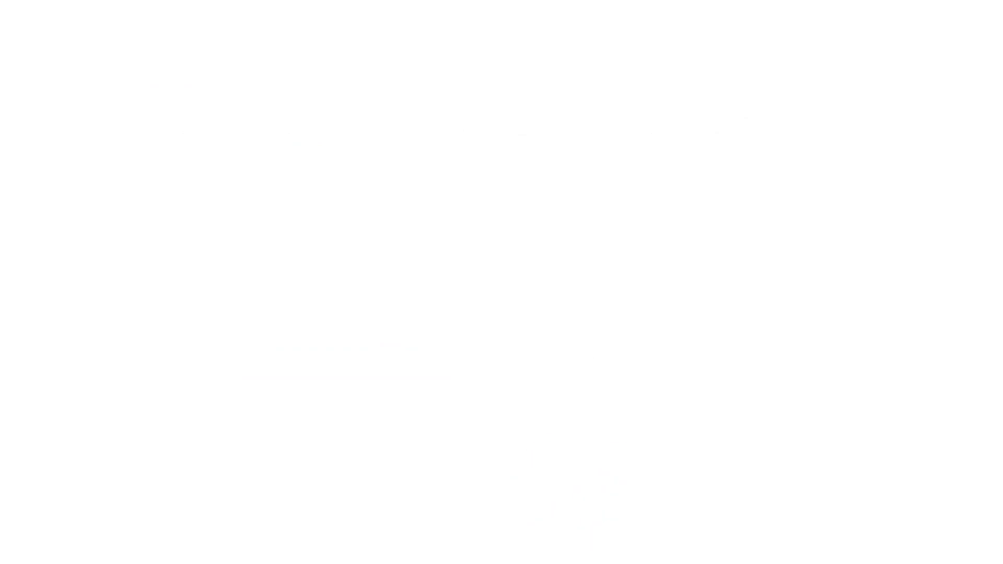